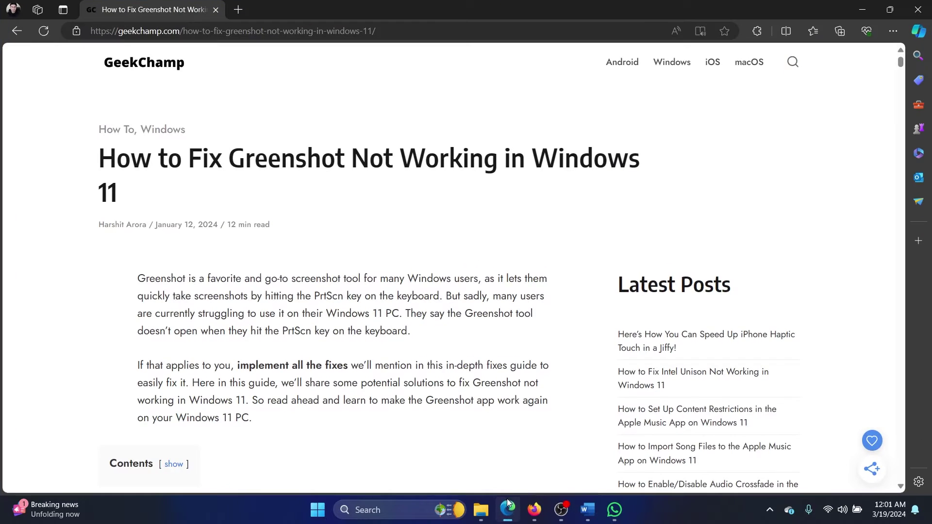
- Select 'Greenshot Not Working in Windows 11' in the GeekChamp article headline
left_click_drag(230, 160, 416, 189)
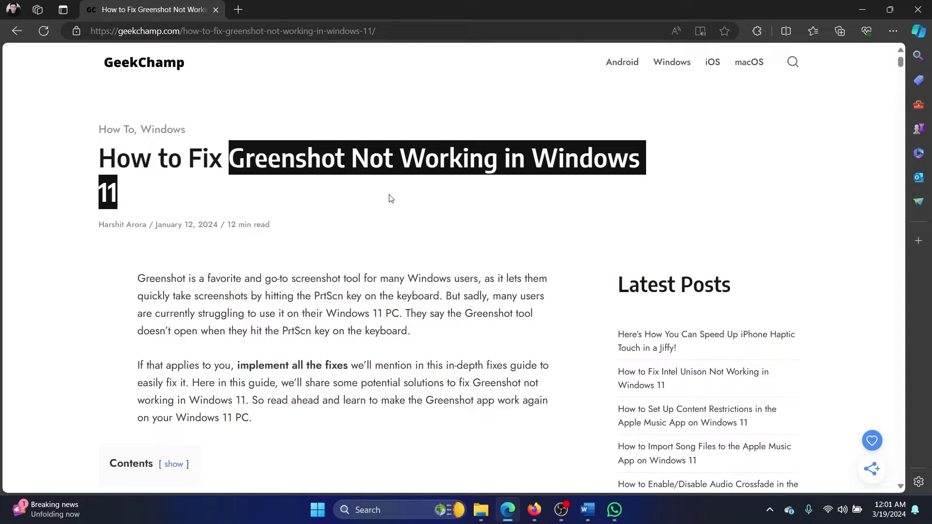
left_click(409, 512)
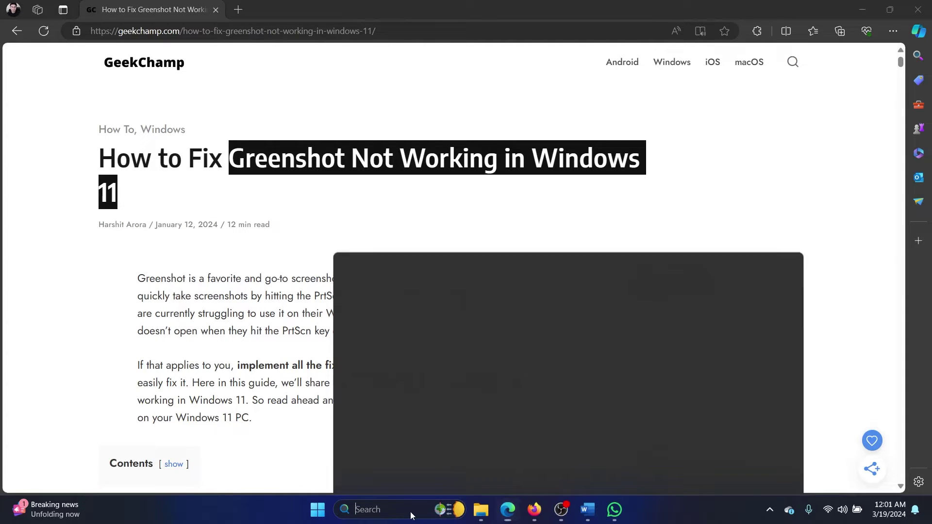
type("gree")
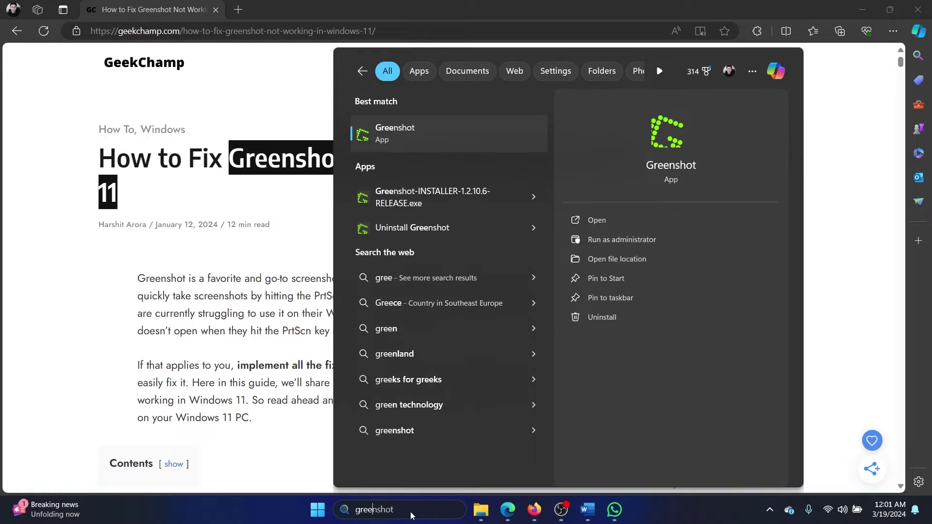
left_click(423, 138)
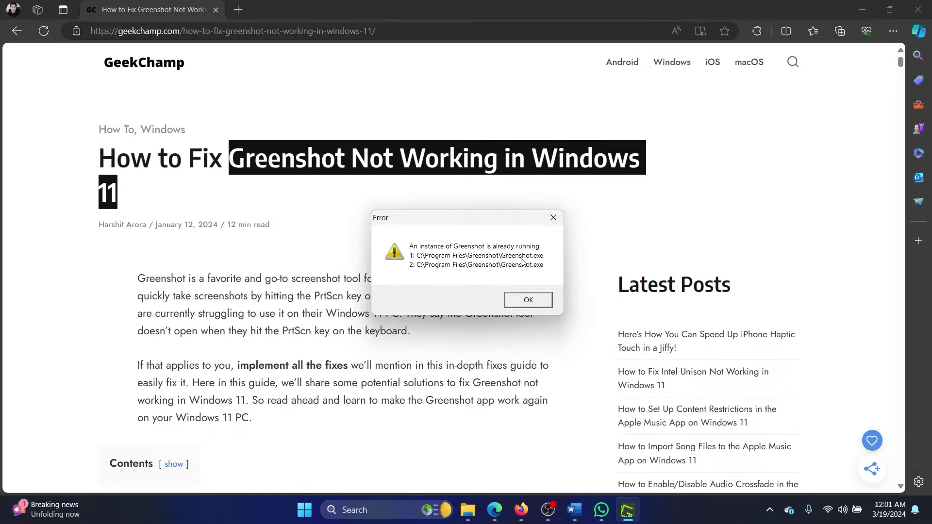
left_click(553, 218)
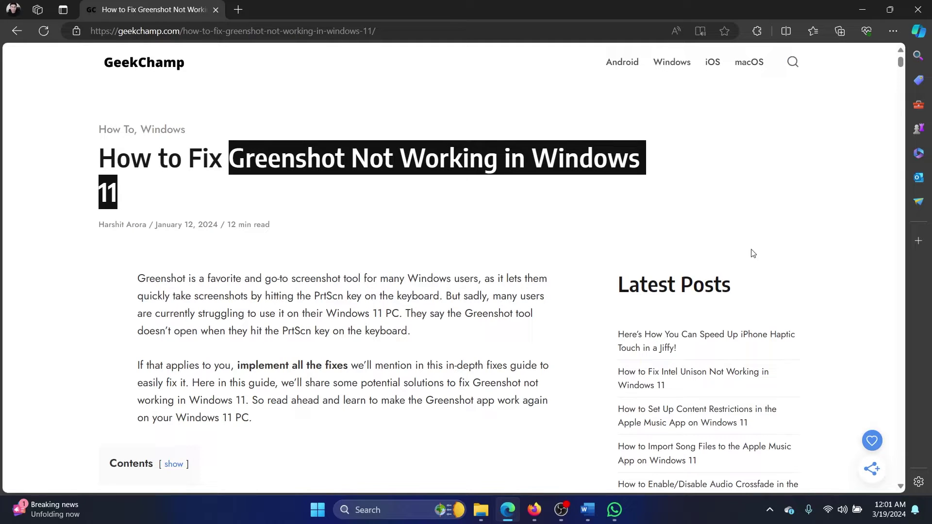
left_click(770, 516)
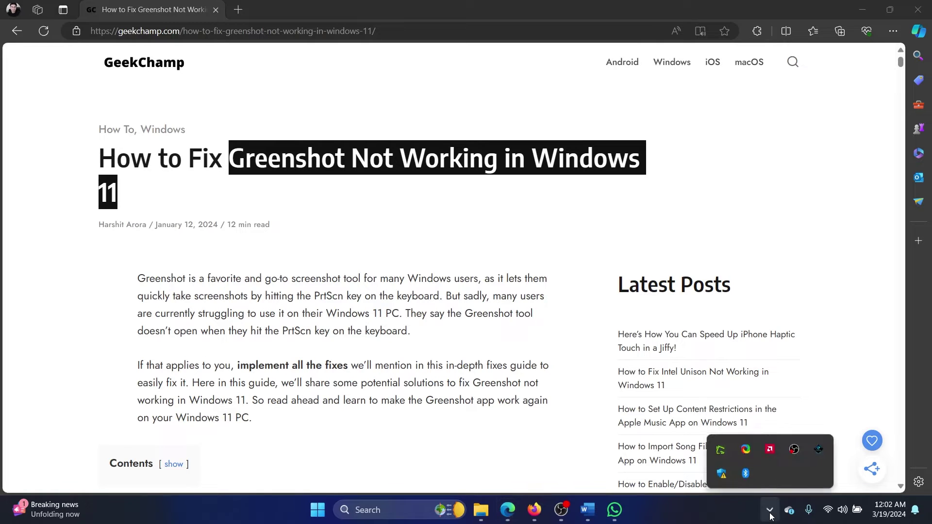
right_click(722, 451)
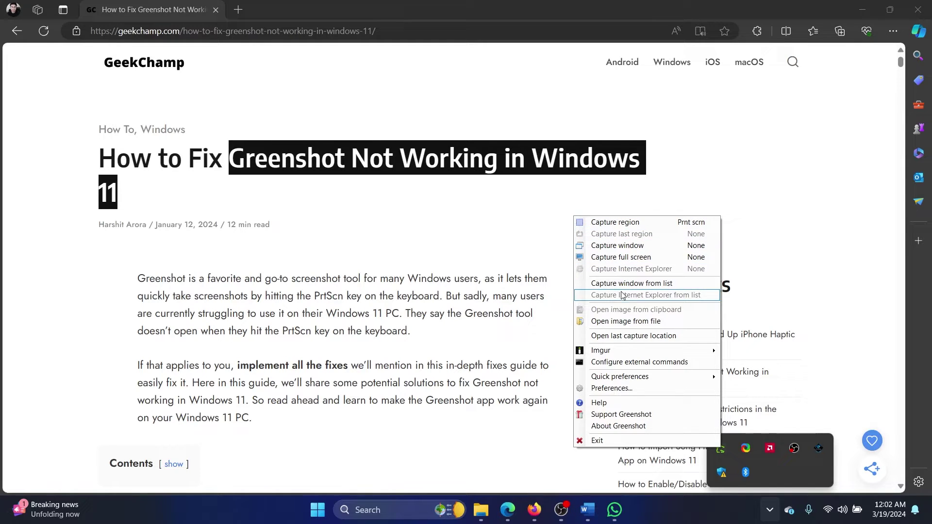
mouse_move(629, 354)
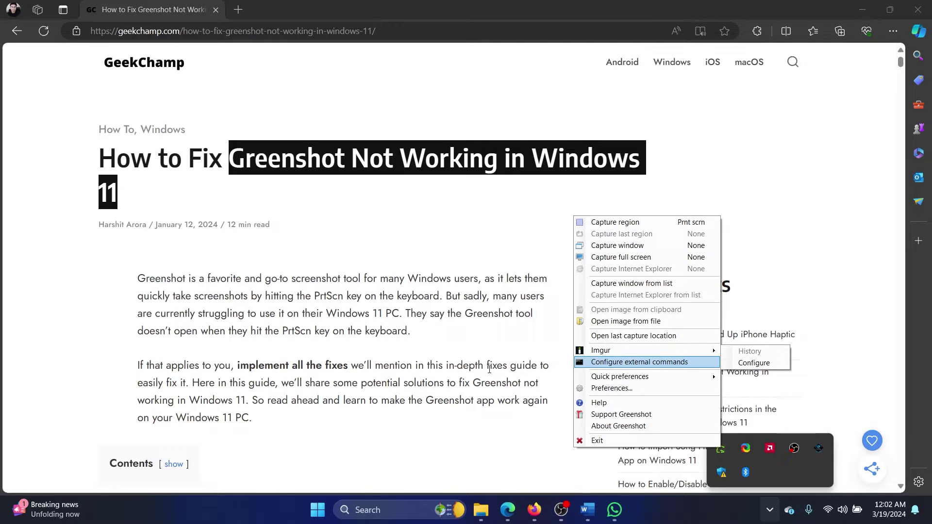
left_click(467, 370)
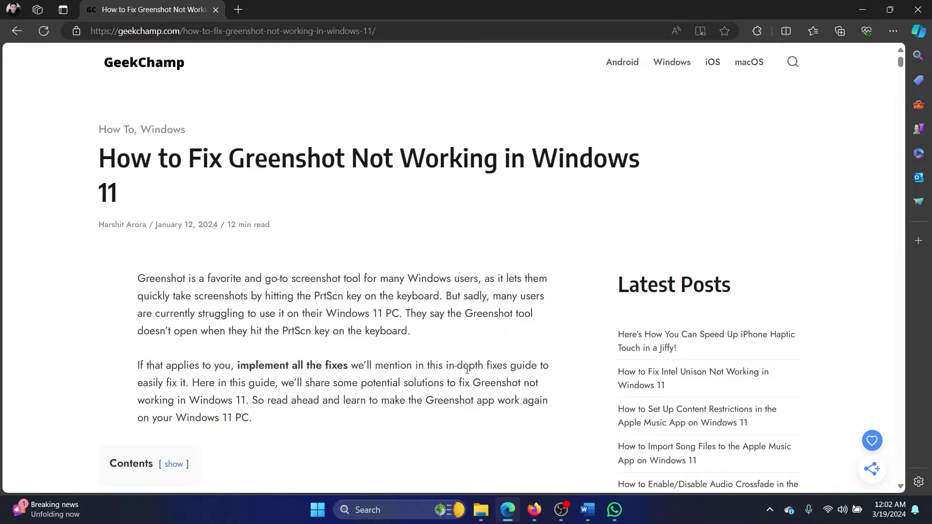
left_click(769, 509)
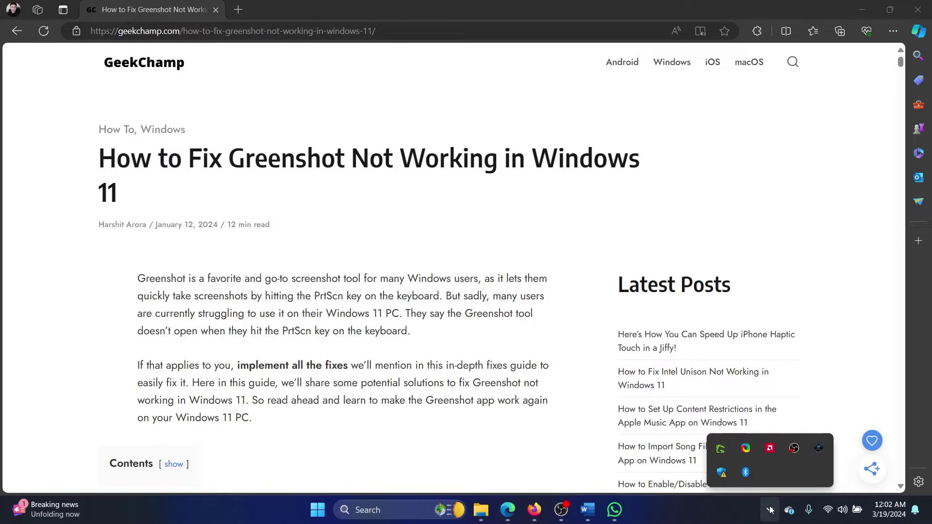
right_click(720, 449)
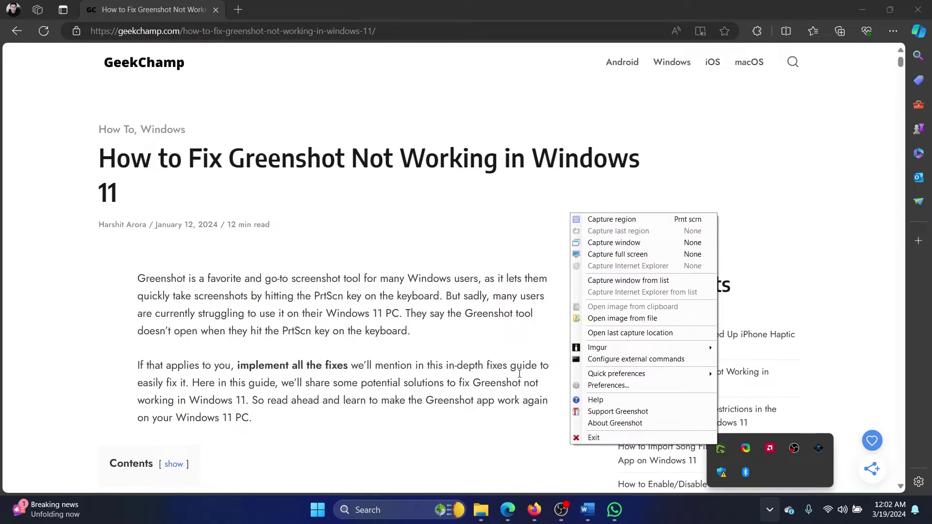
left_click(415, 327)
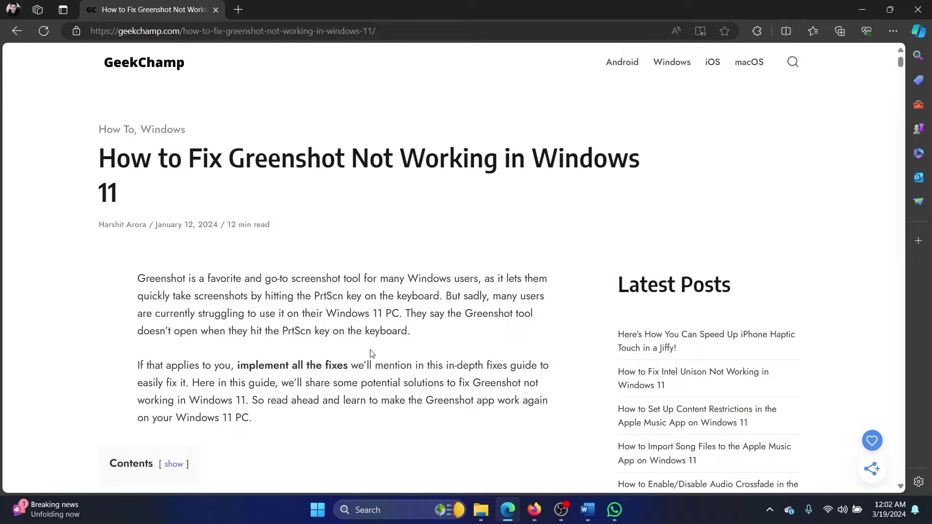
- Uninstall ShareX from Settings > Apps > Installed apps, confirming the removal
right_click(318, 509)
left_click(319, 373)
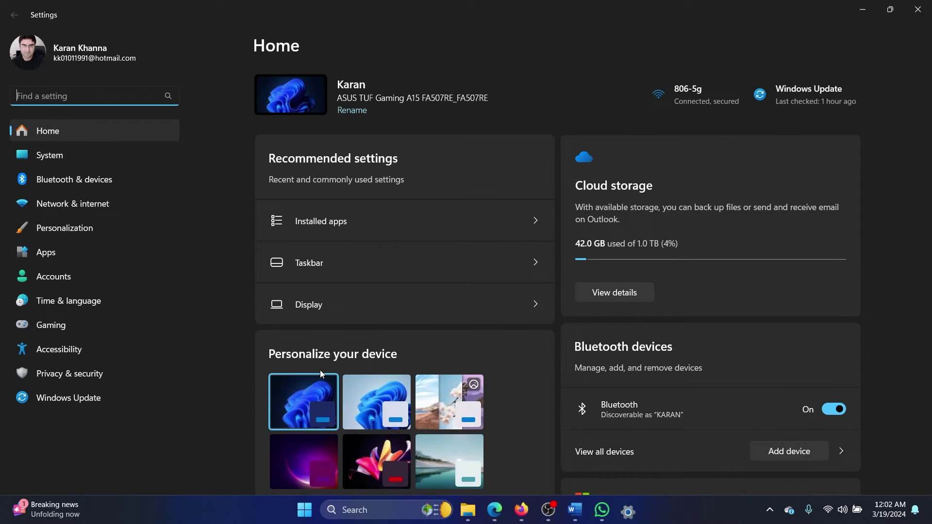
left_click(67, 254)
left_click(327, 104)
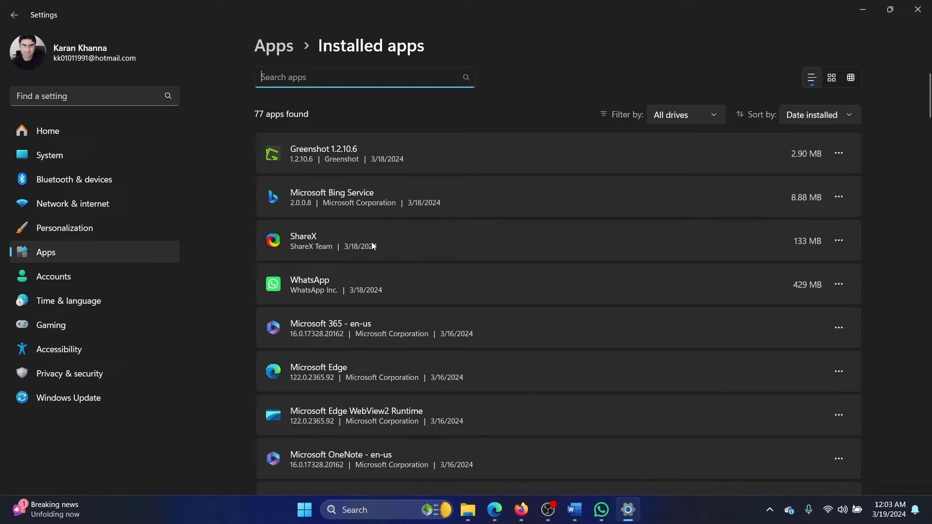
left_click(838, 241)
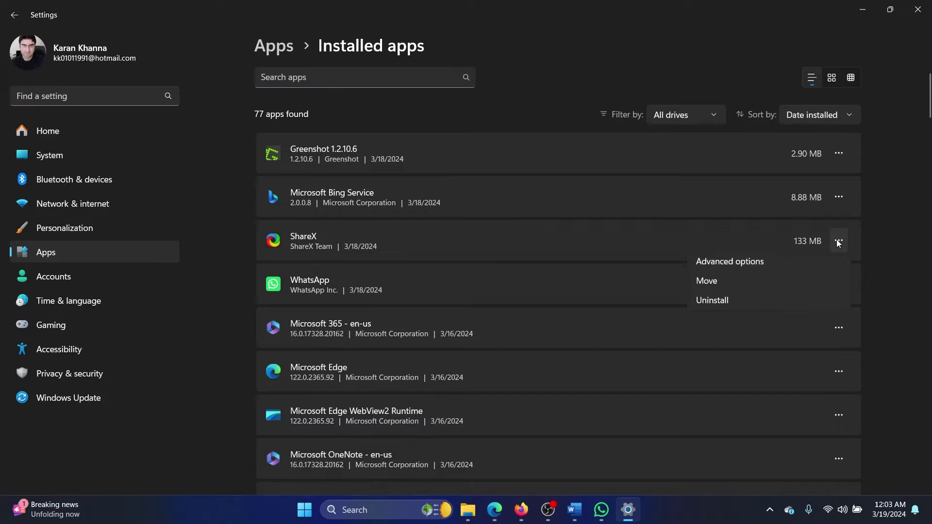
left_click(716, 306)
left_click(796, 307)
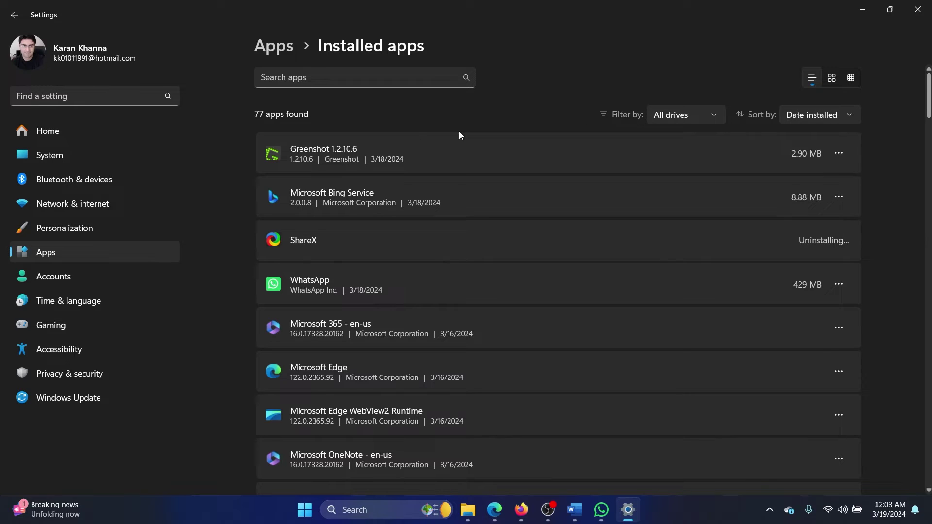
- Find Snipping Tool by searching 'sni', uninstall it with confirmation, then close Settings
left_click(359, 75)
type("sni")
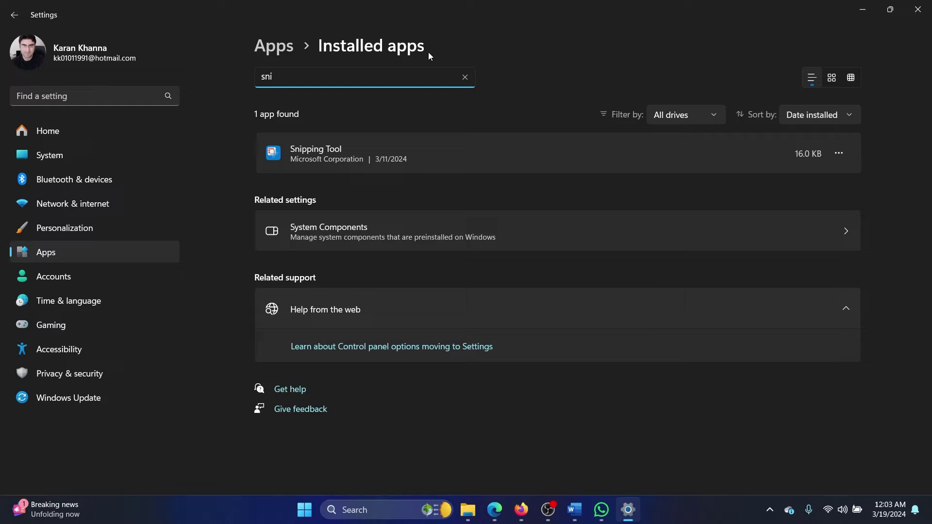
left_click(839, 153)
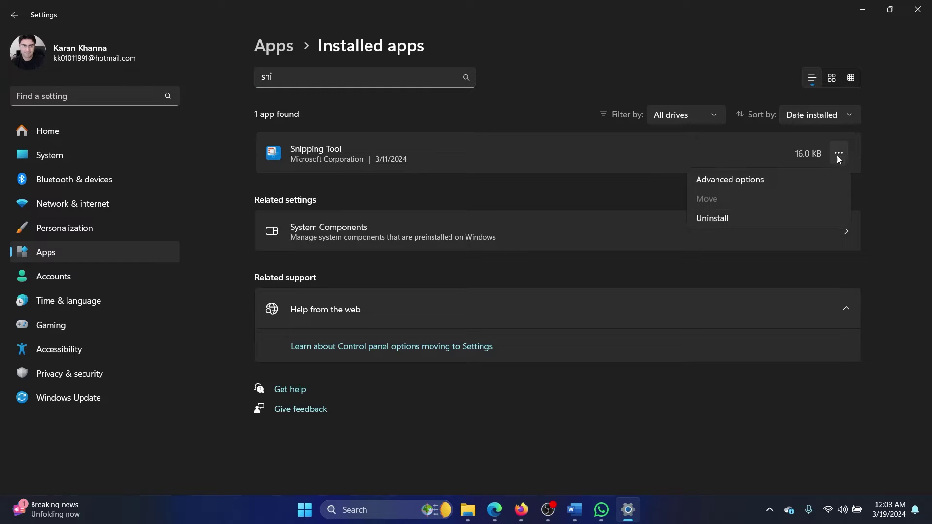
left_click(726, 219)
left_click(811, 219)
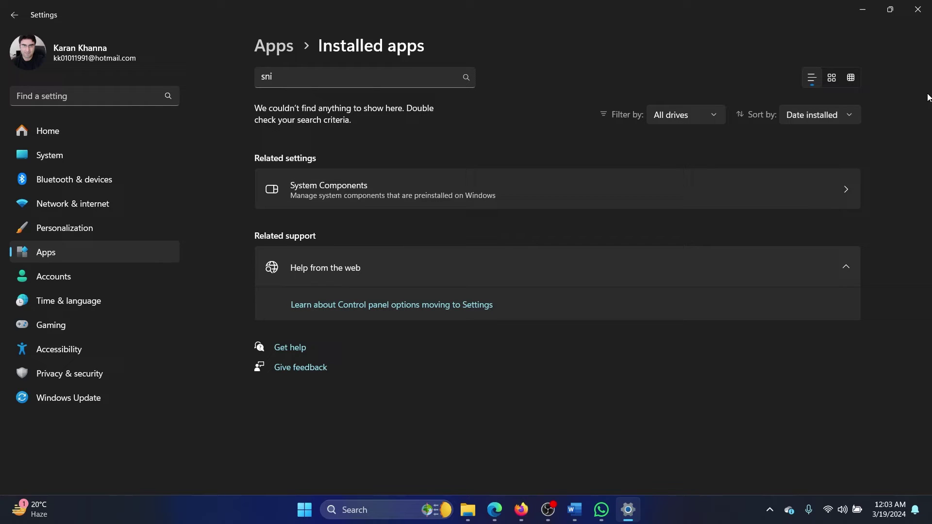
left_click(917, 9)
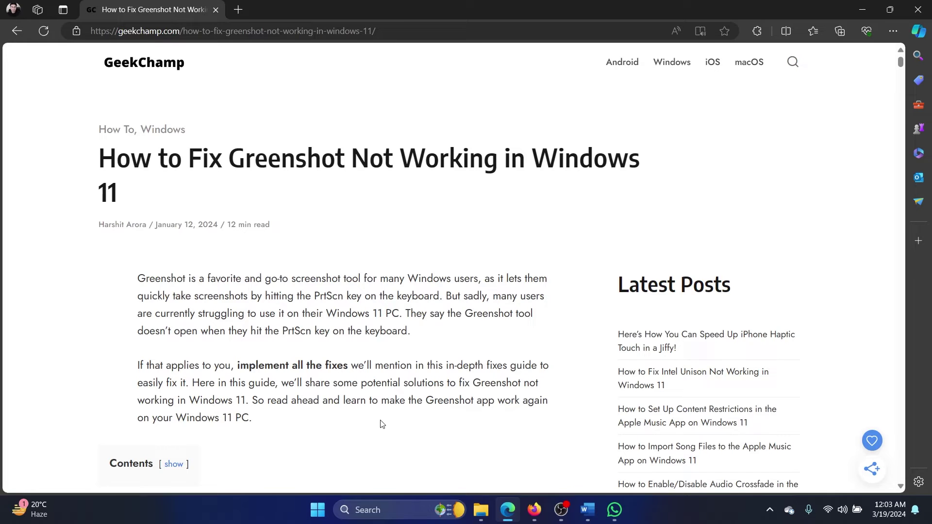
- Start uninstalling Greenshot 1.2.10.6 from Installed apps, agreeing to remove it completely
right_click(318, 509)
left_click(324, 378)
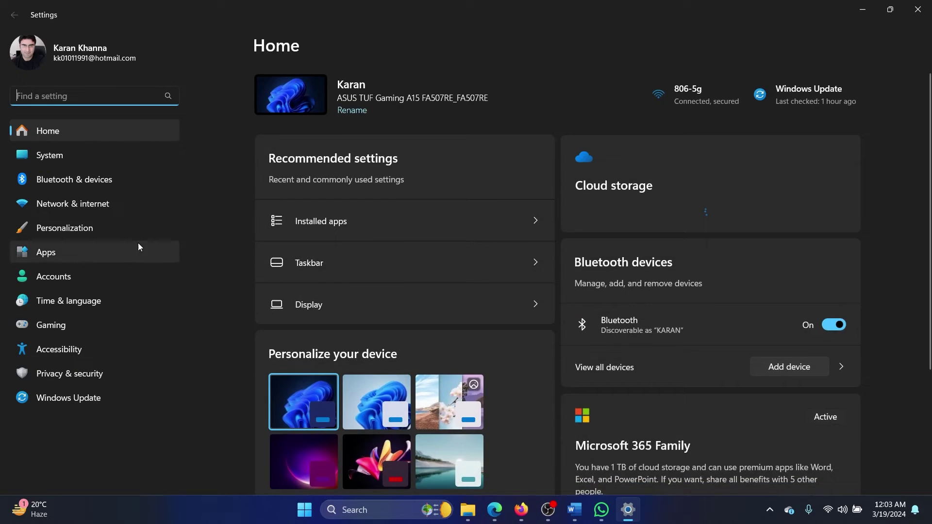
left_click(138, 247)
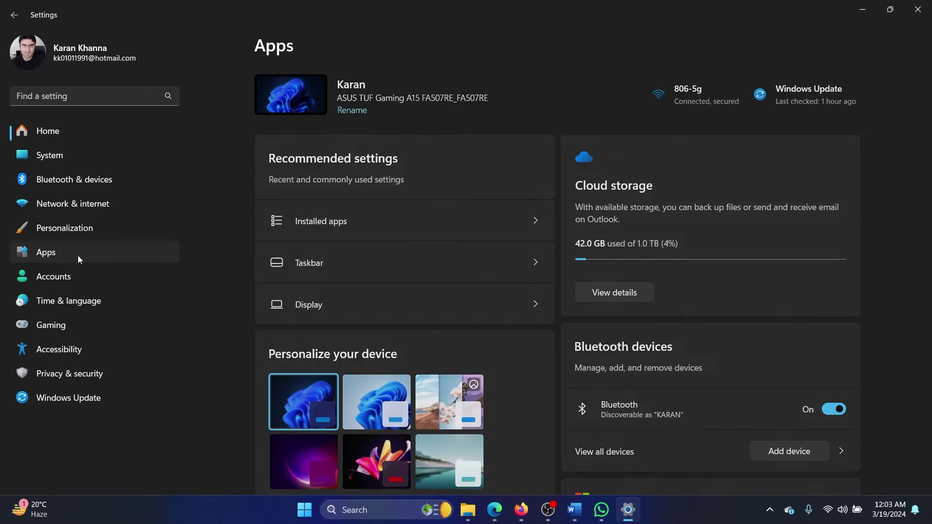
left_click(431, 93)
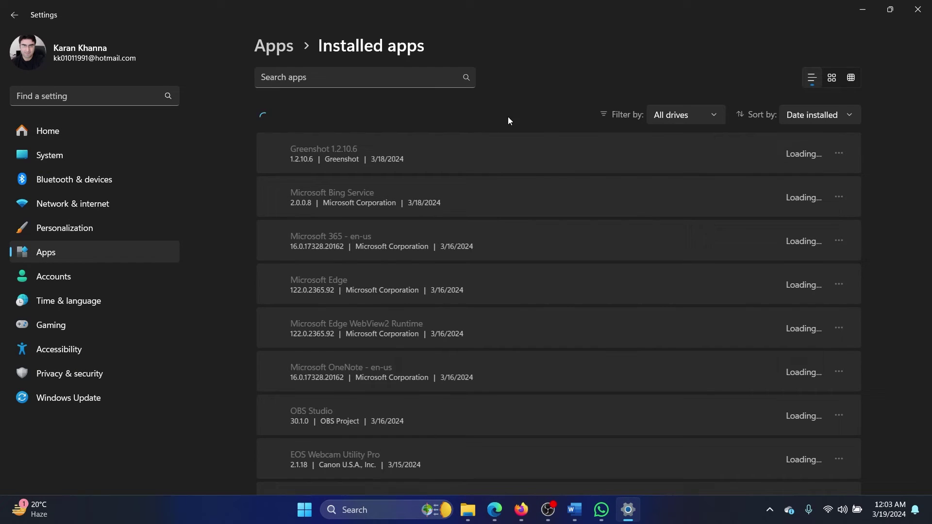
left_click(839, 154)
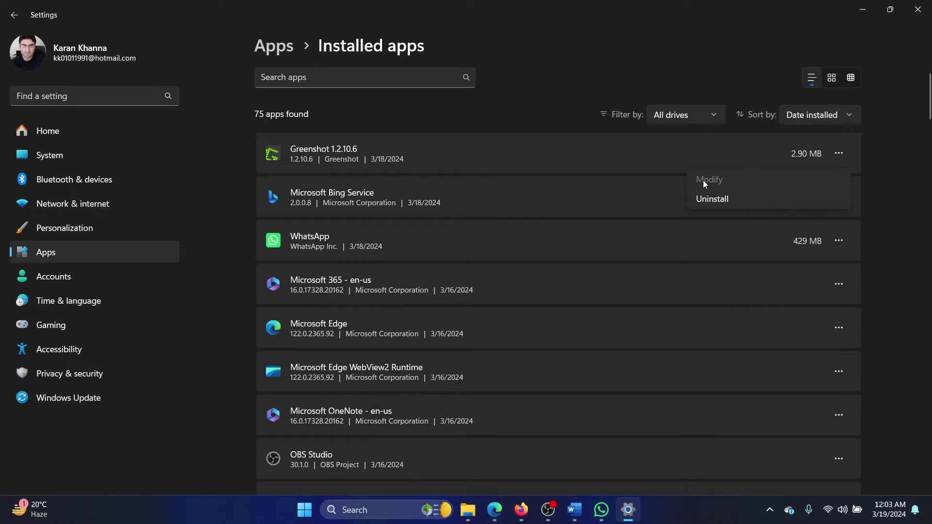
left_click(721, 200)
left_click(808, 218)
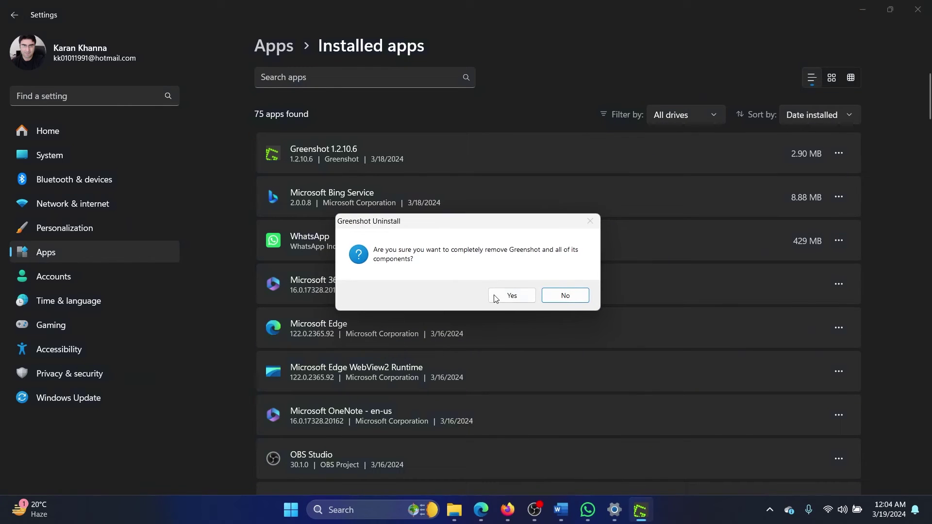
left_click(509, 294)
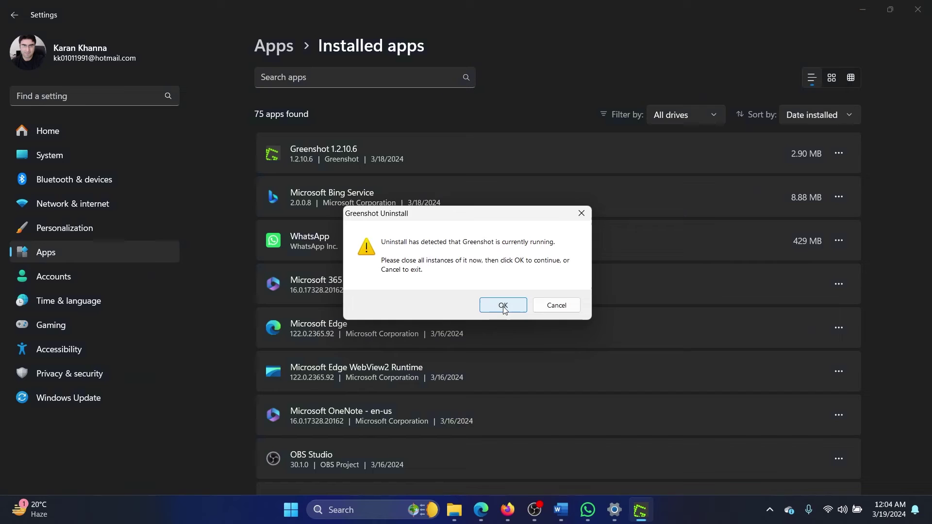
- Exit the running Greenshot from the system tray and finish its uninstall
right_click(639, 509)
left_click(609, 476)
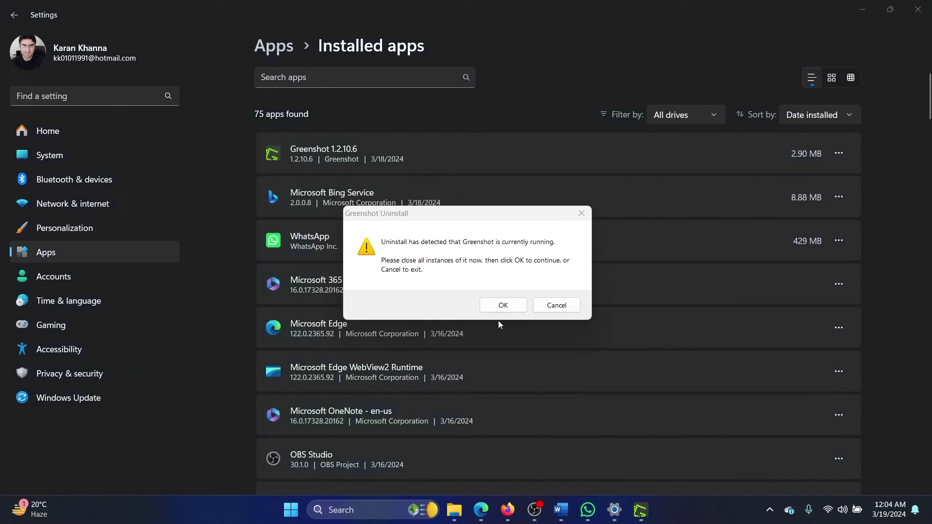
left_click(500, 304)
left_click(770, 510)
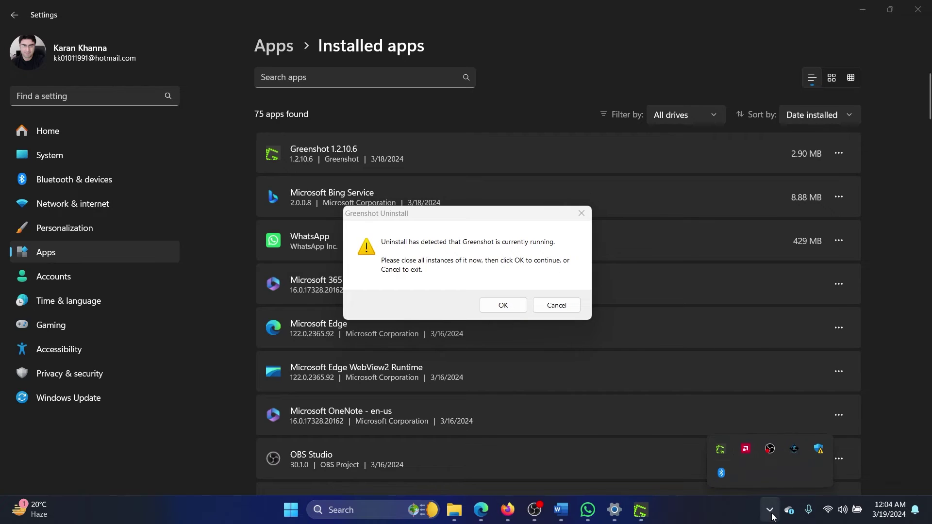
right_click(720, 457)
left_click(660, 445)
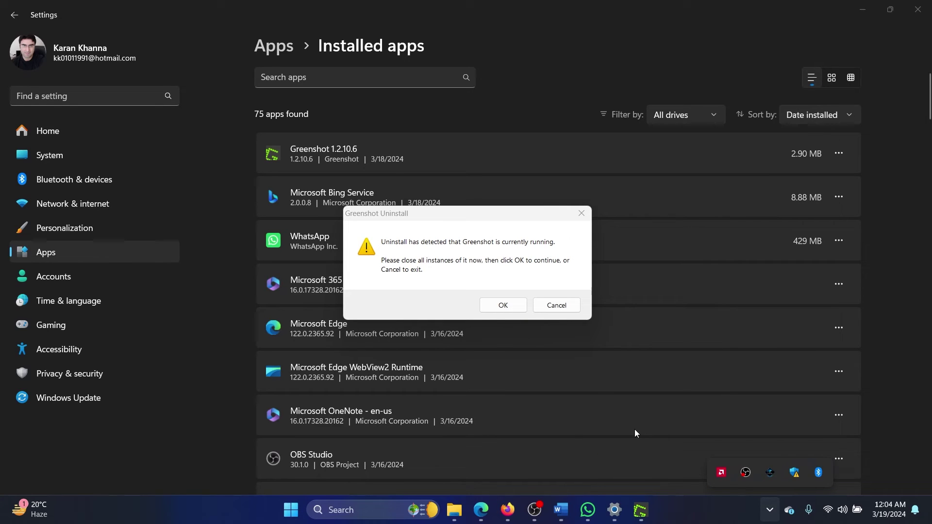
left_click(505, 303)
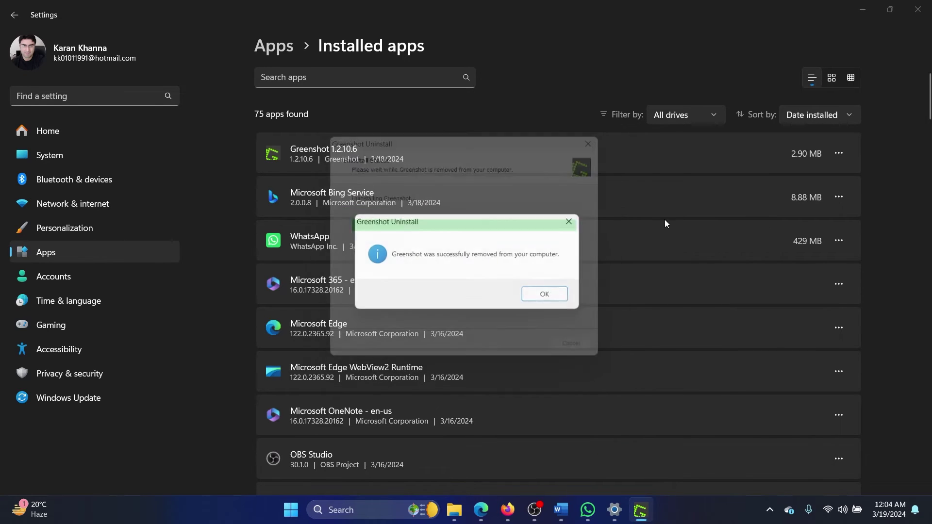
left_click(547, 296)
- Search the web for 'greenshot' in a new Edge tab
mouse_move(522, 512)
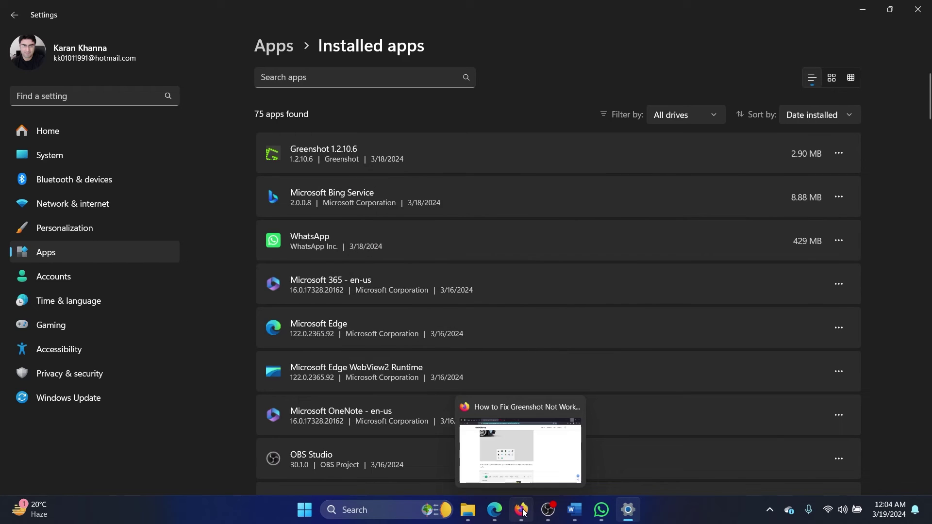
left_click(494, 510)
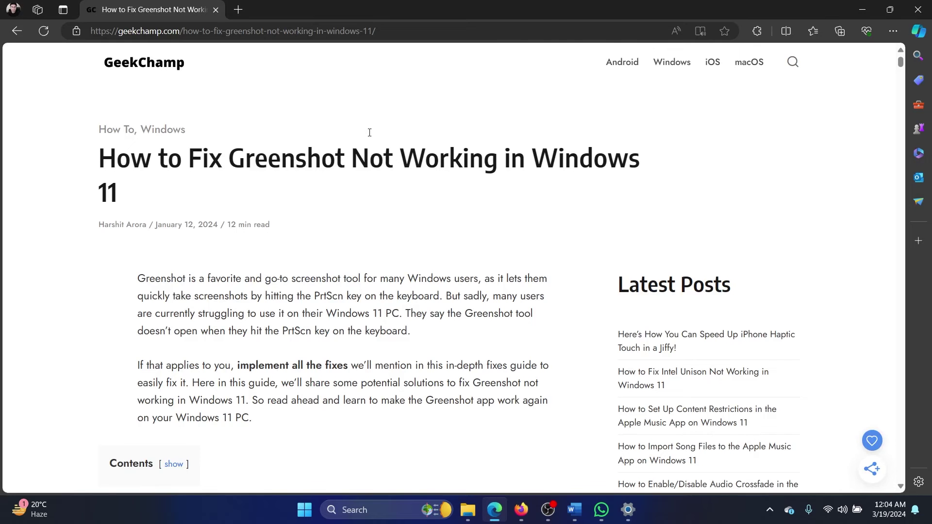
left_click(238, 10)
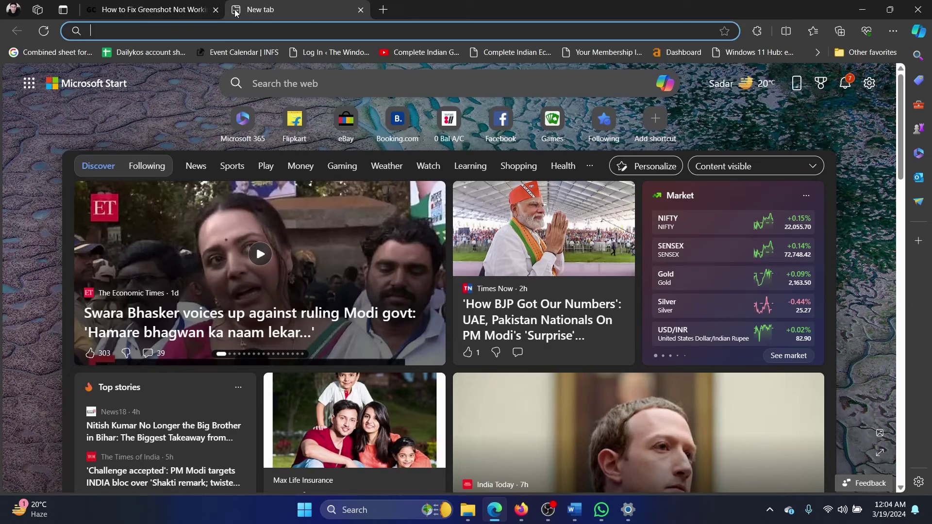
type("greens")
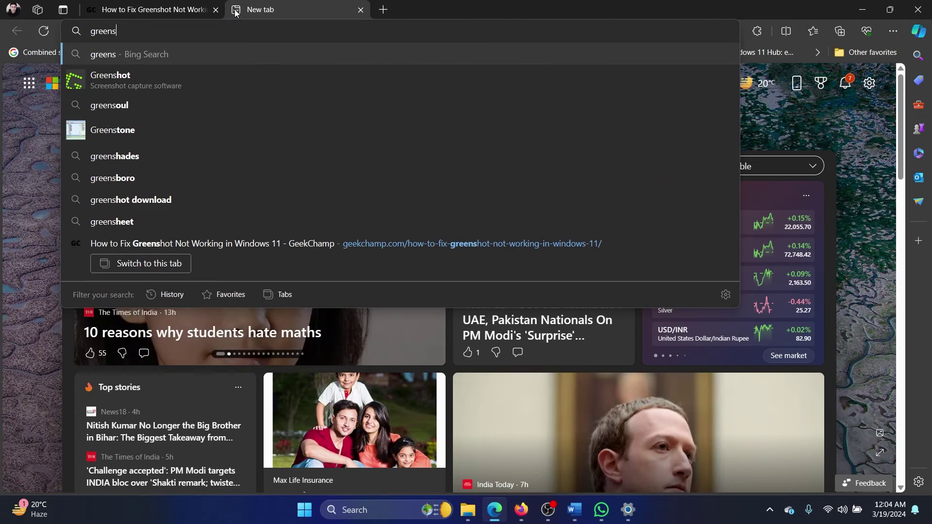
type("hot")
key("Return")
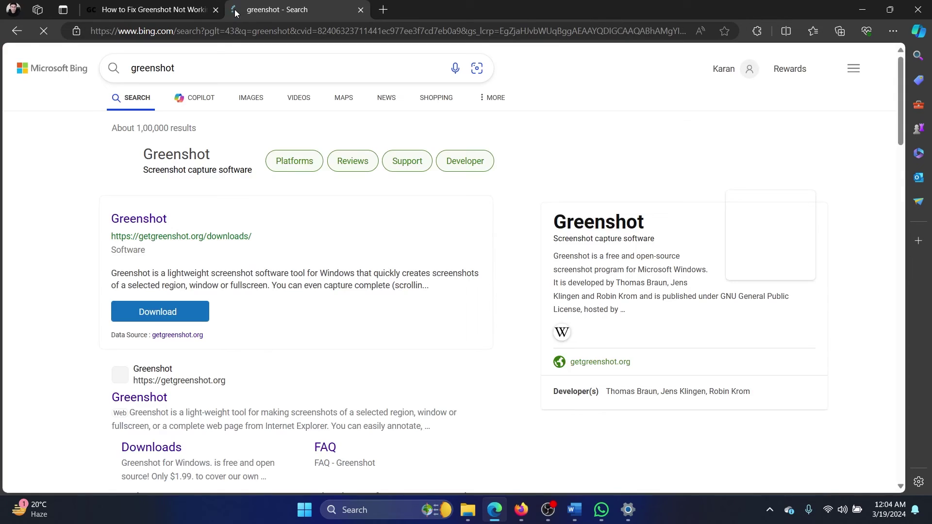
- Download the Latest Stable Windows installer from the getgreenshot.org downloads page
left_click(170, 321)
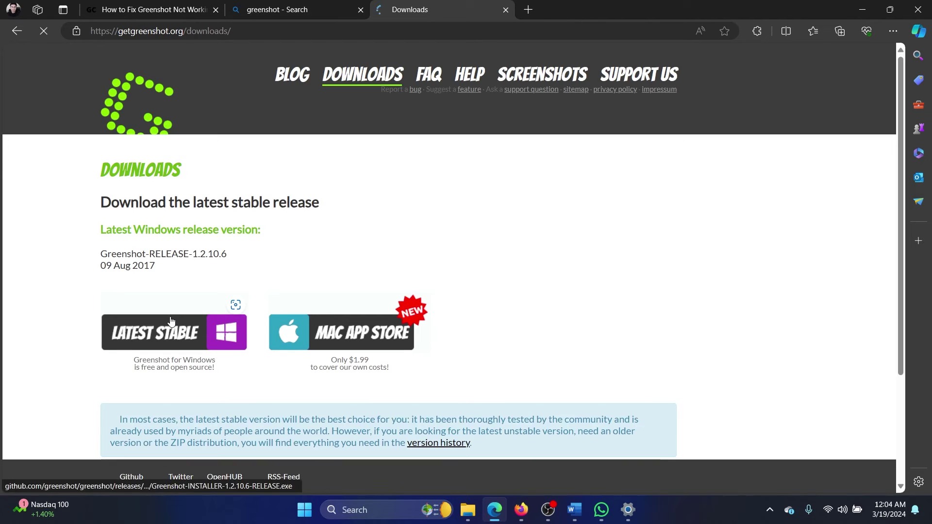
key("ctrl+w")
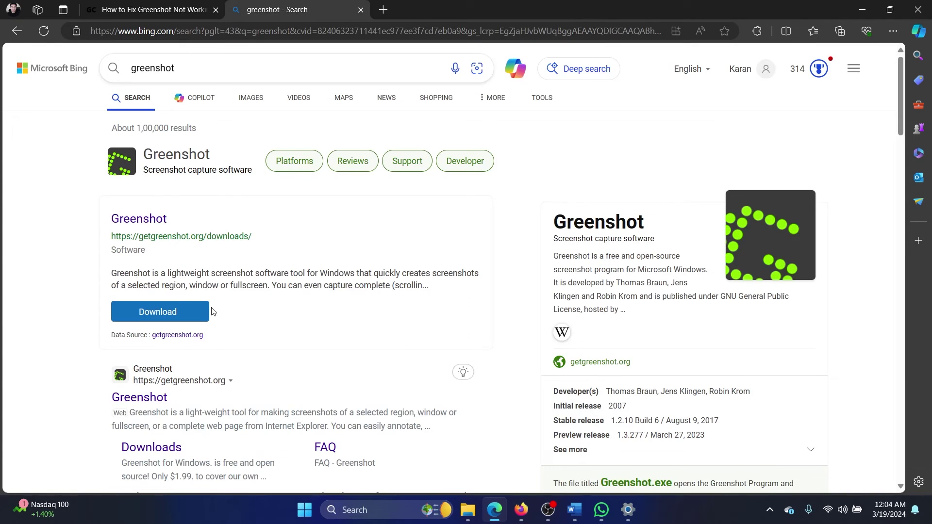
left_click(174, 315)
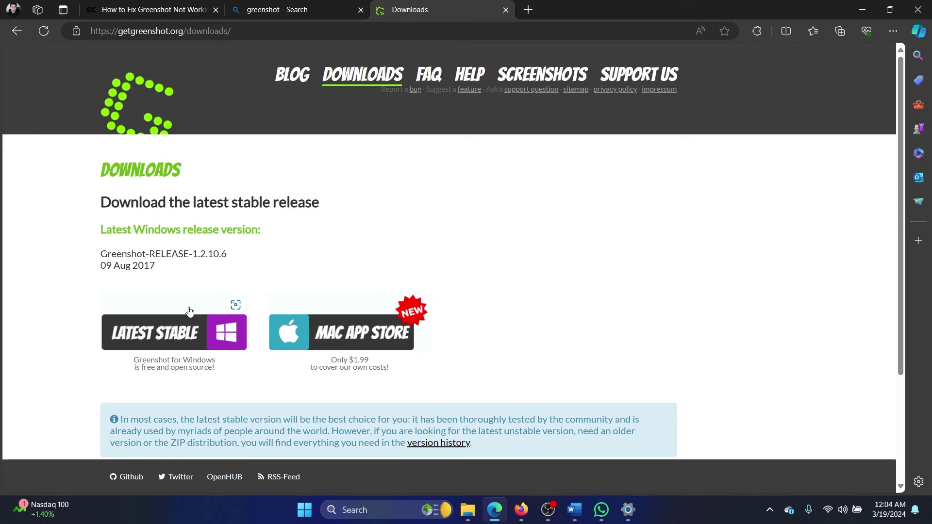
left_click(215, 333)
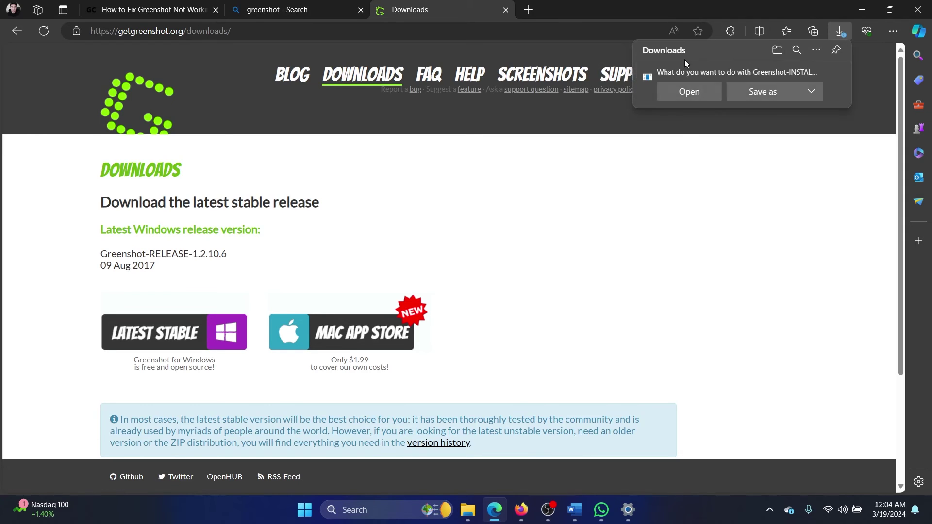
- Run the installer in English, accept the license, keep default components and tasks, and install
left_click(698, 92)
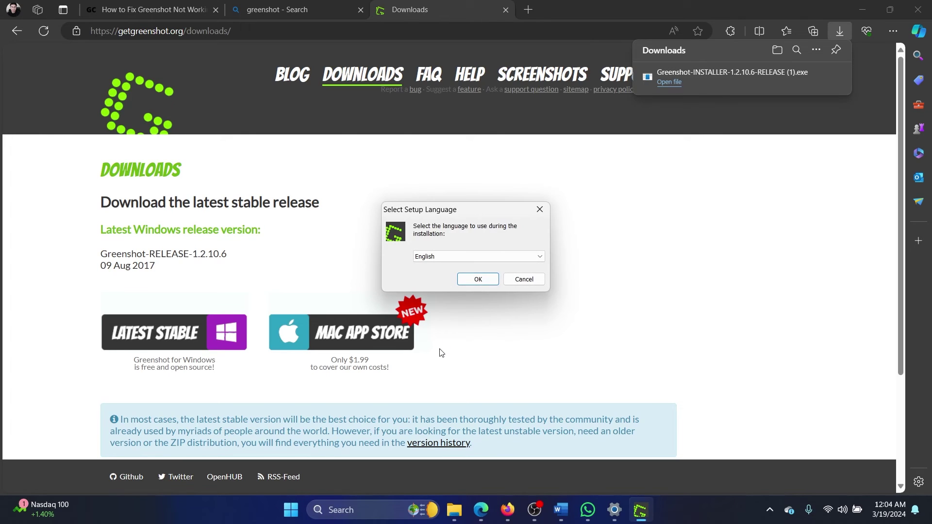
left_click(477, 278)
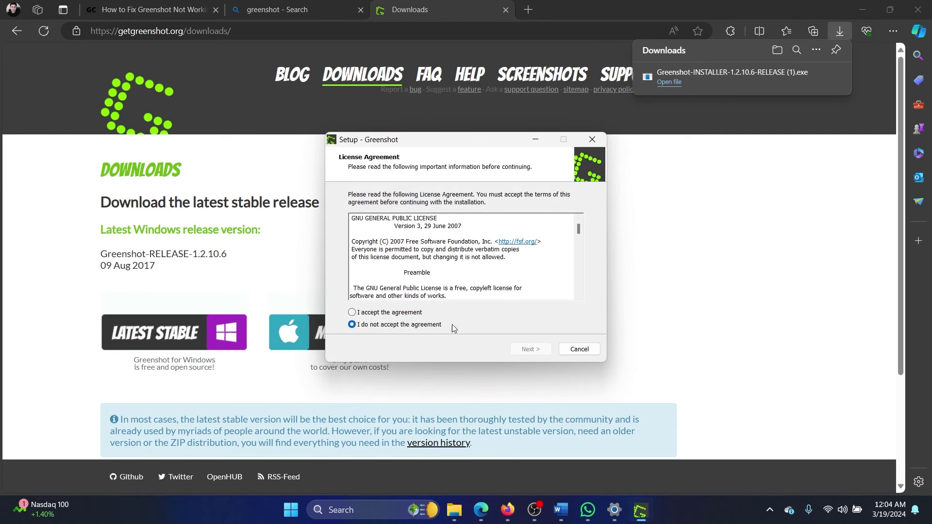
left_click(372, 313)
left_click(543, 348)
left_click(531, 349)
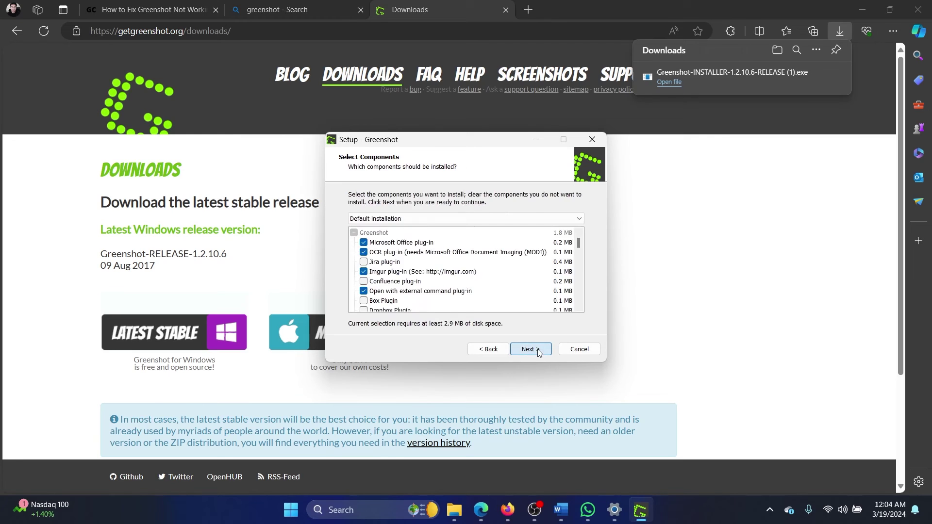
left_click(533, 349)
left_click(536, 351)
left_click(537, 351)
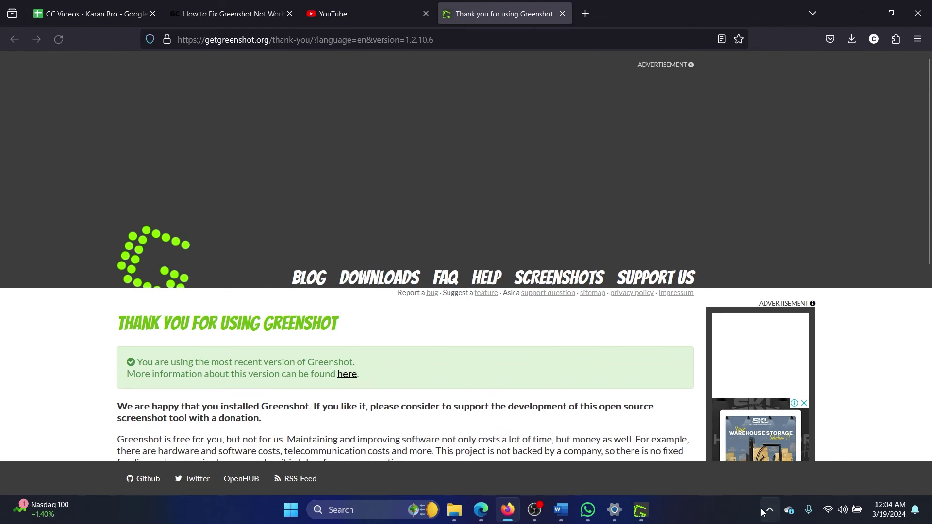
- Check the hidden tray icons, then bring the finished setup wizard to the front
left_click(769, 509)
left_click(769, 509)
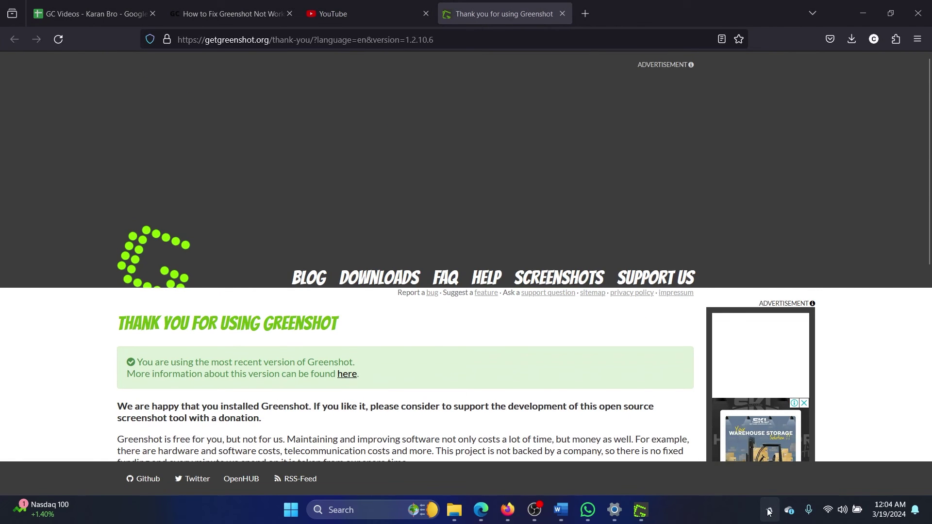
left_click(769, 509)
left_click(768, 509)
left_click(646, 506)
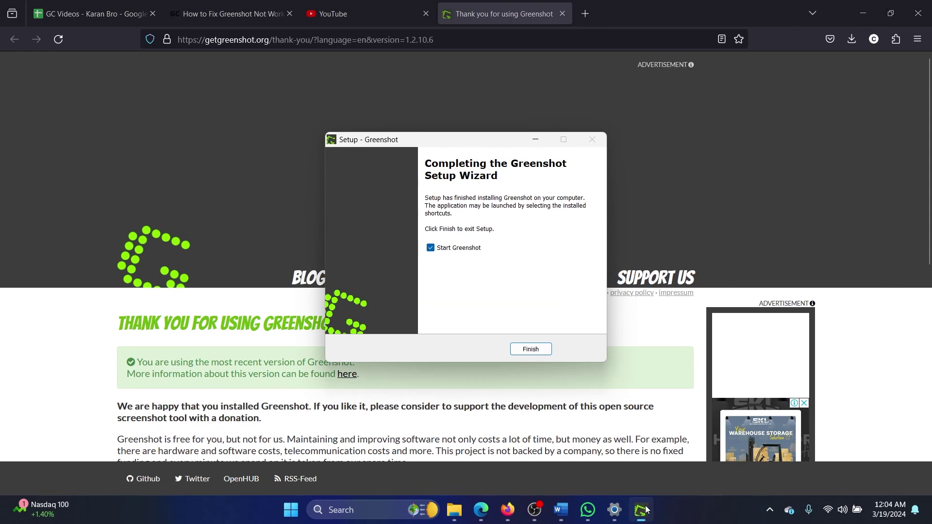
left_click(534, 355)
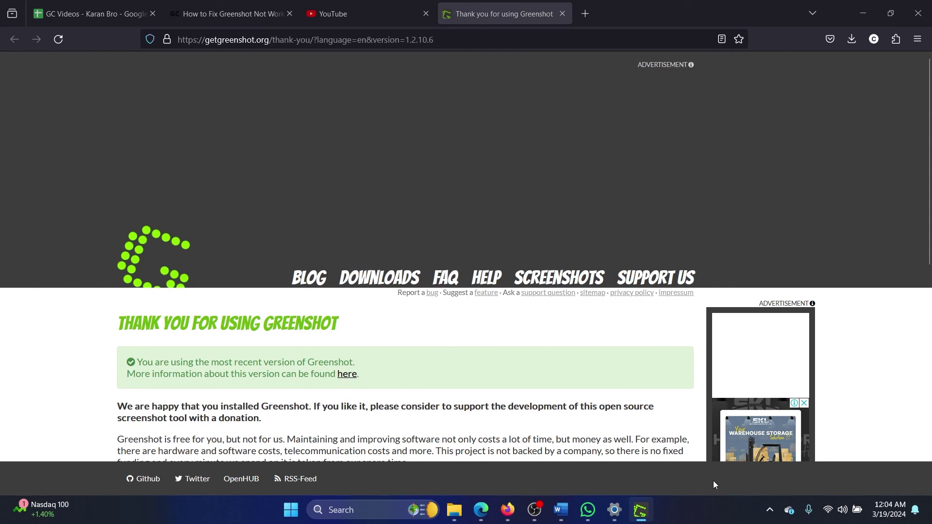
left_click(766, 511)
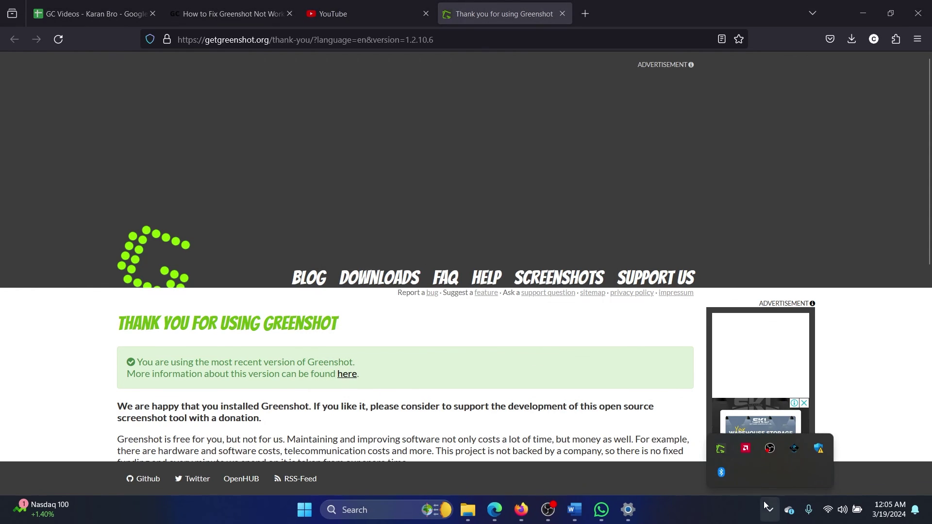
right_click(720, 451)
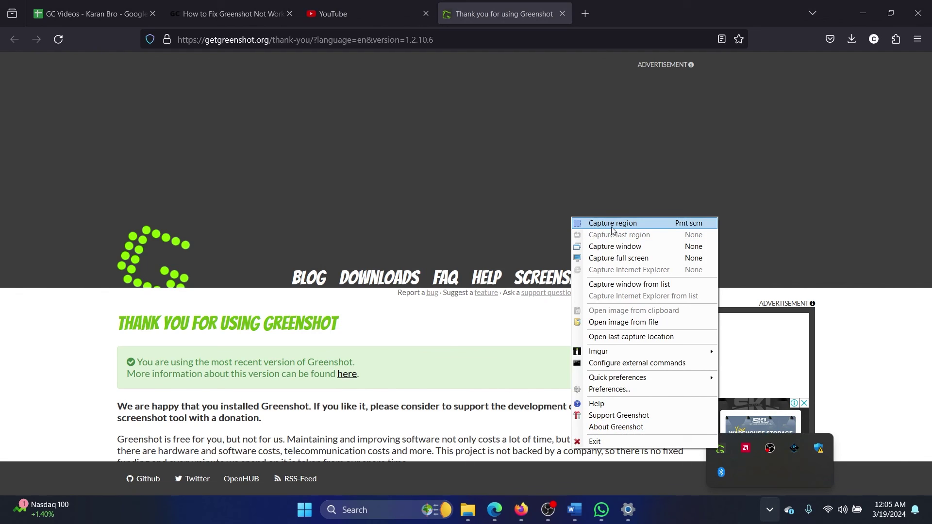
left_click(370, 166)
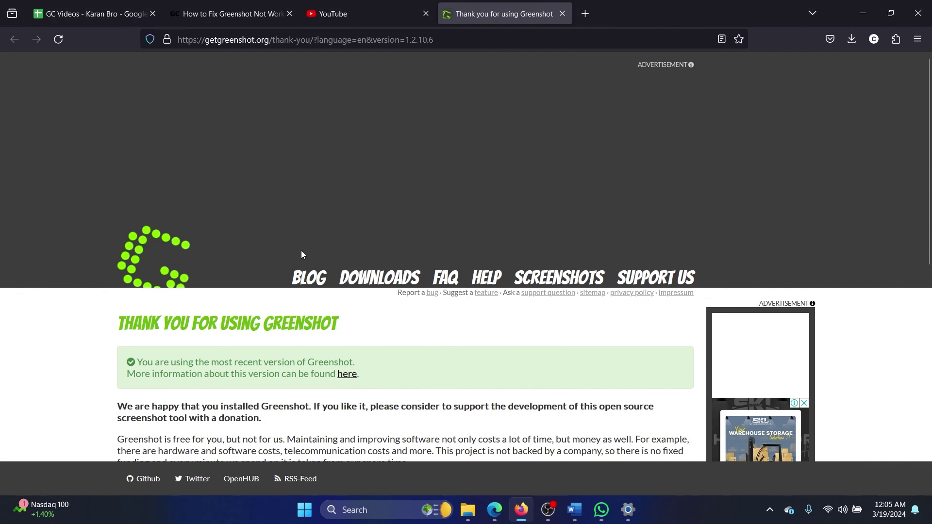
- Bring Edge forward and switch to the 'How to Fix Greenshot Not Working' tab
left_click(494, 518)
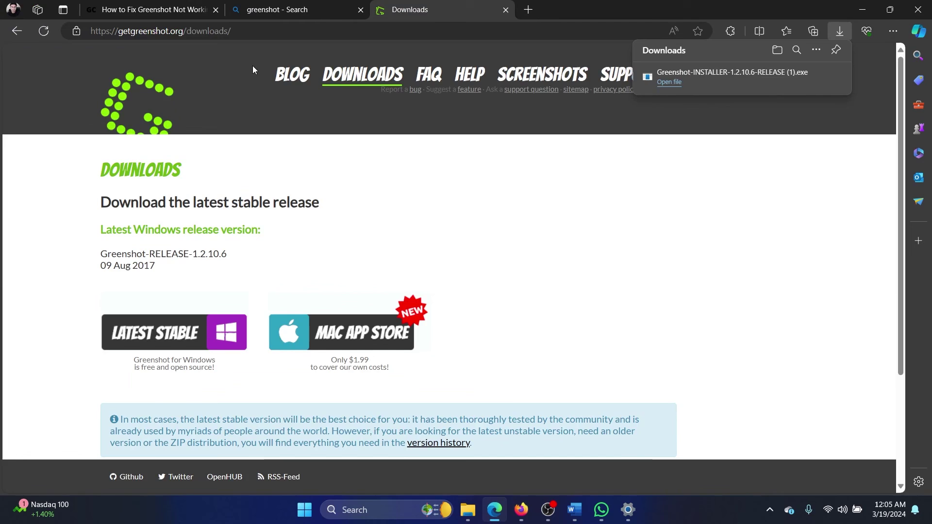
left_click(153, 6)
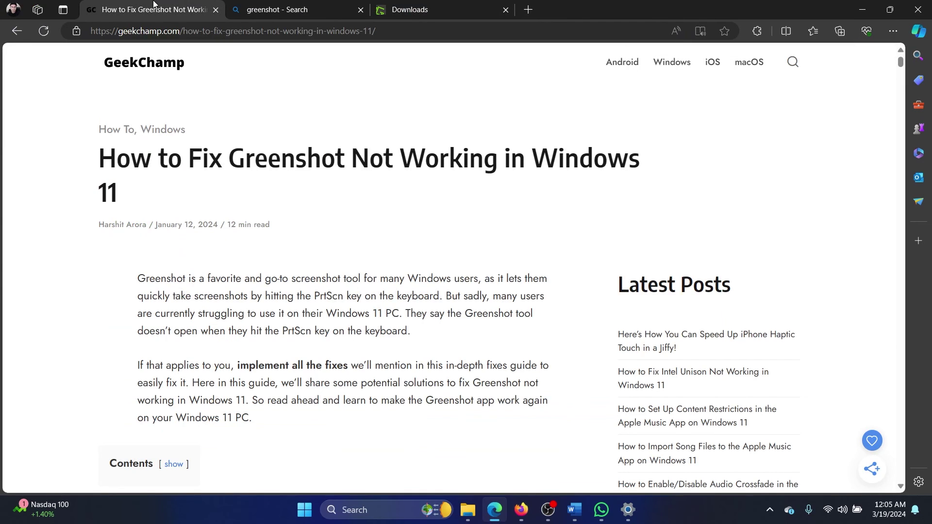